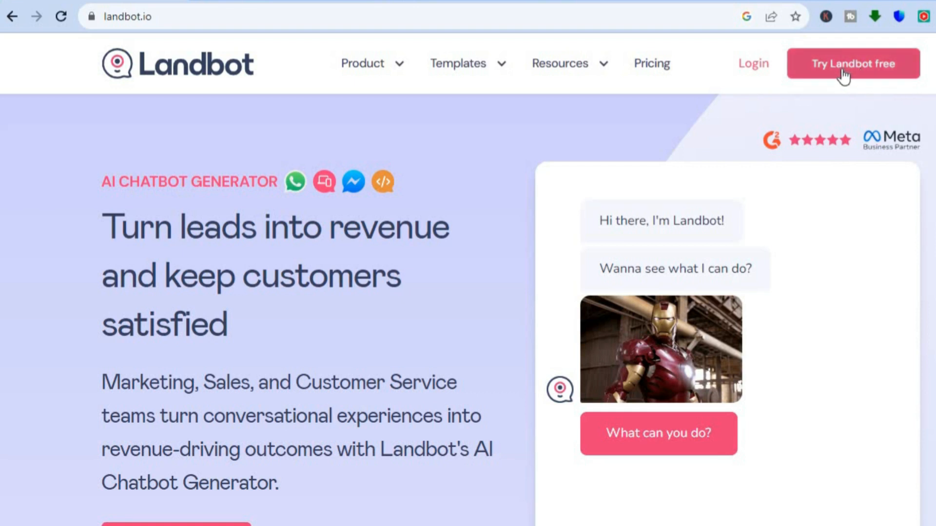
# - Open the Landbot pricing page and review the monthly website plans
pyautogui.click(655, 65)
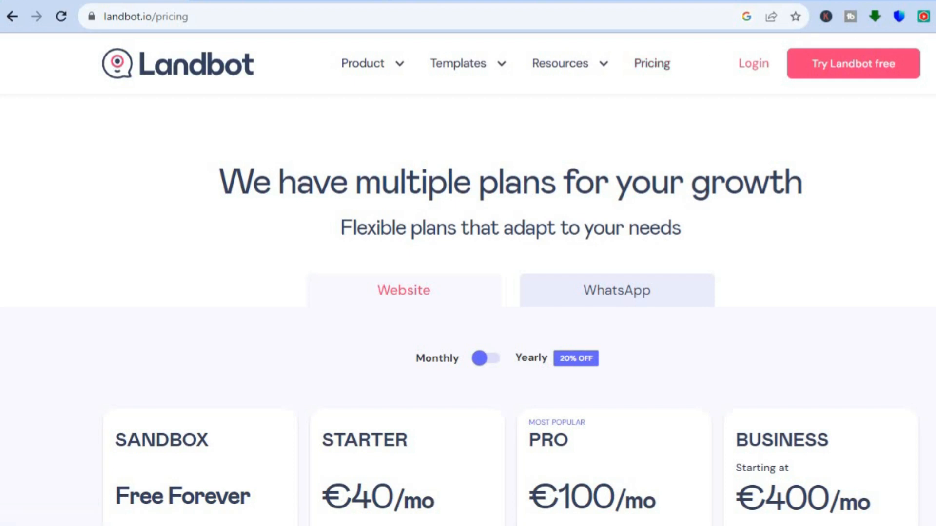
pyautogui.scroll(-5, 467, 310)
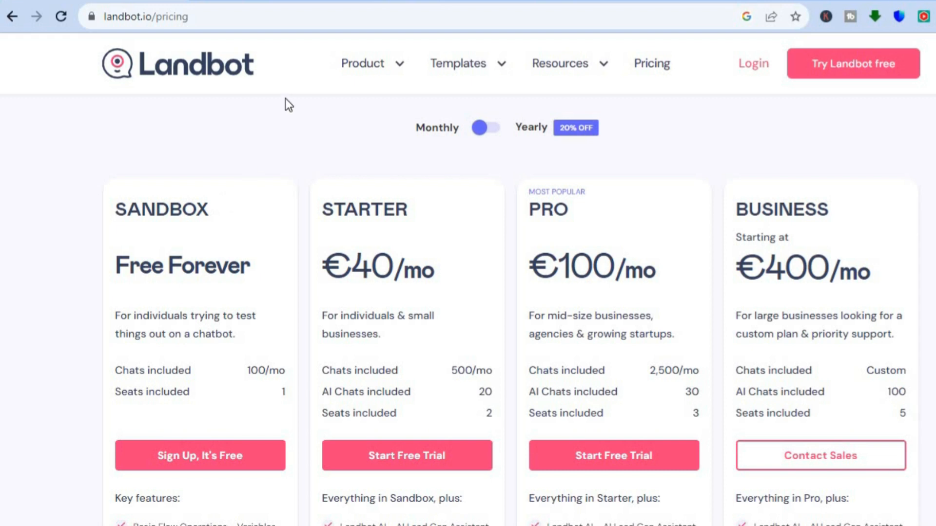
# - Switch to the Landbot app and submit Calendly as the tool used in the onboarding survey
pyautogui.click(265, 1)
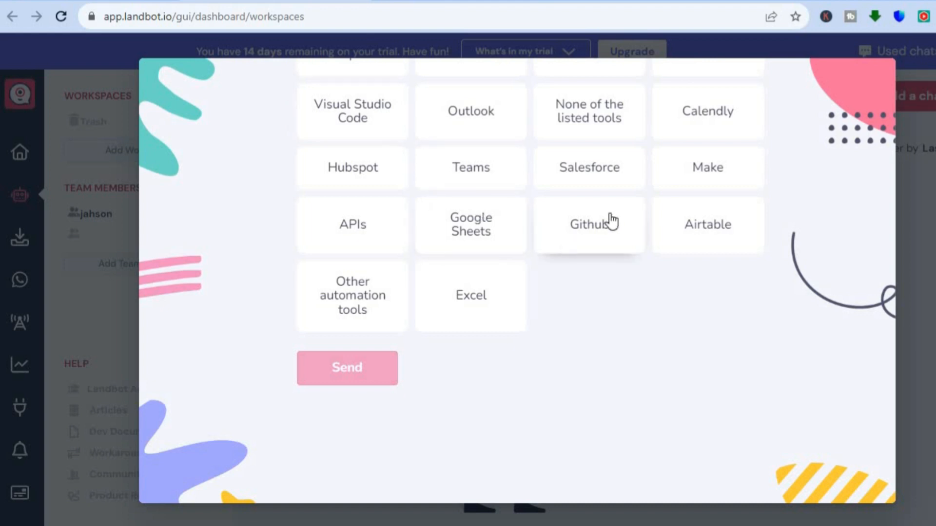
pyautogui.click(705, 120)
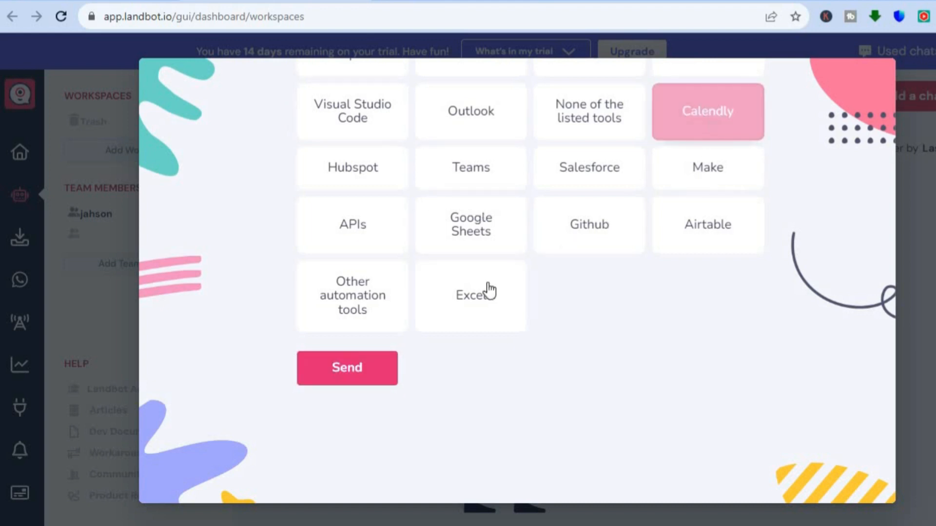
pyautogui.click(336, 381)
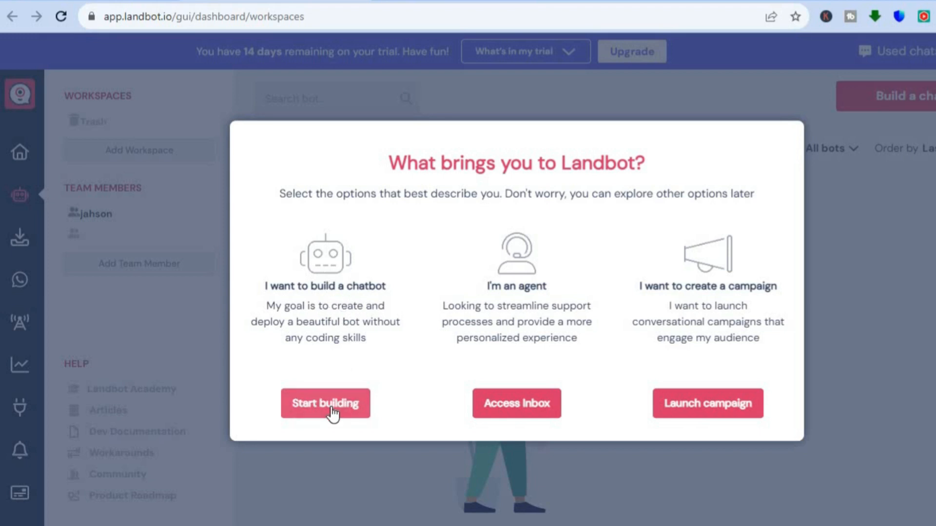
# - Choose to build a web chatbot in the onboarding prompts and enter the builder
pyautogui.click(333, 413)
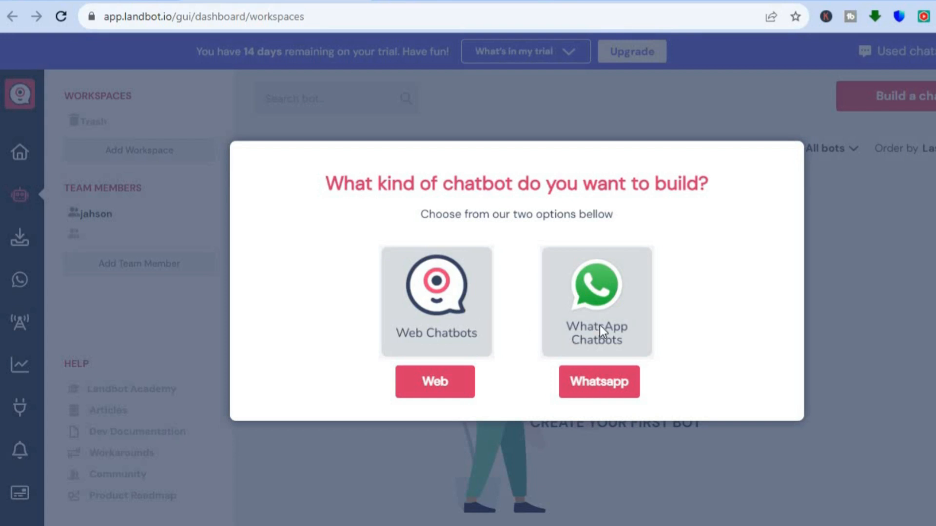
pyautogui.click(441, 394)
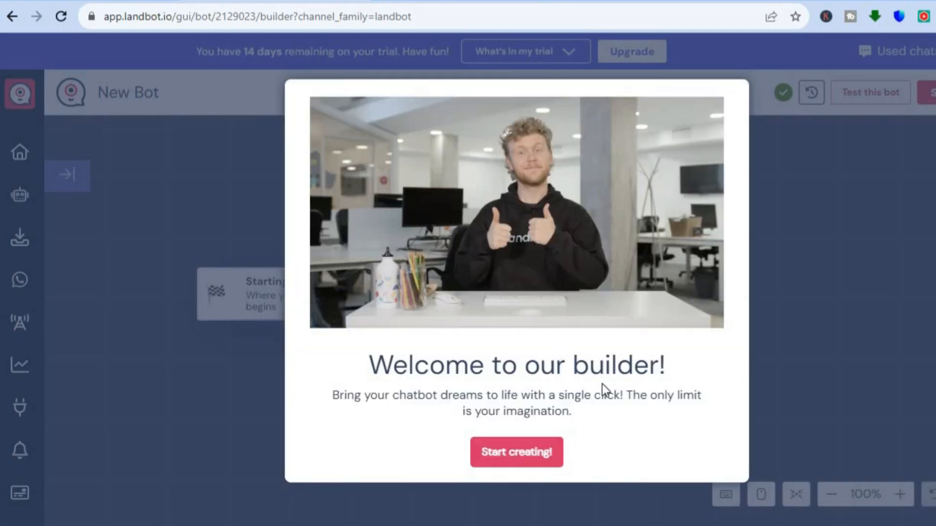
pyautogui.click(518, 457)
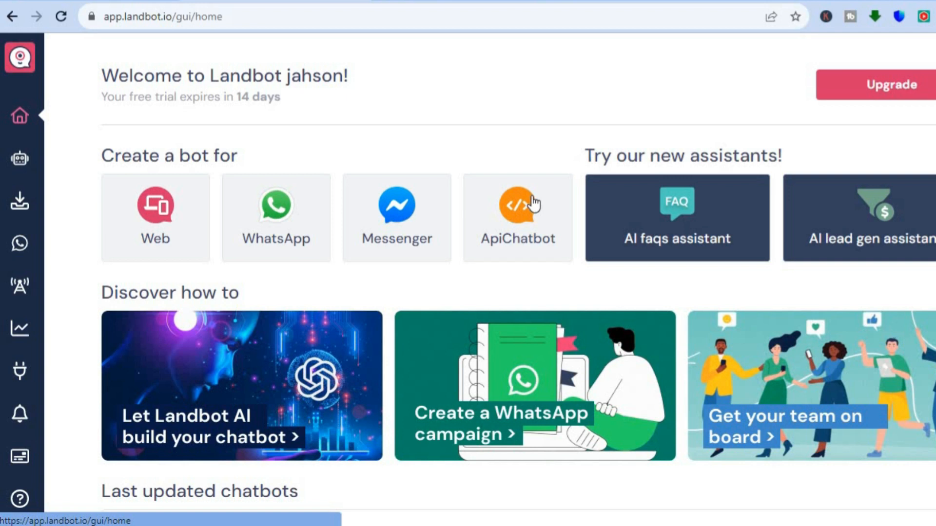
# - Create a new Web bot and start it from scratch
pyautogui.click(161, 211)
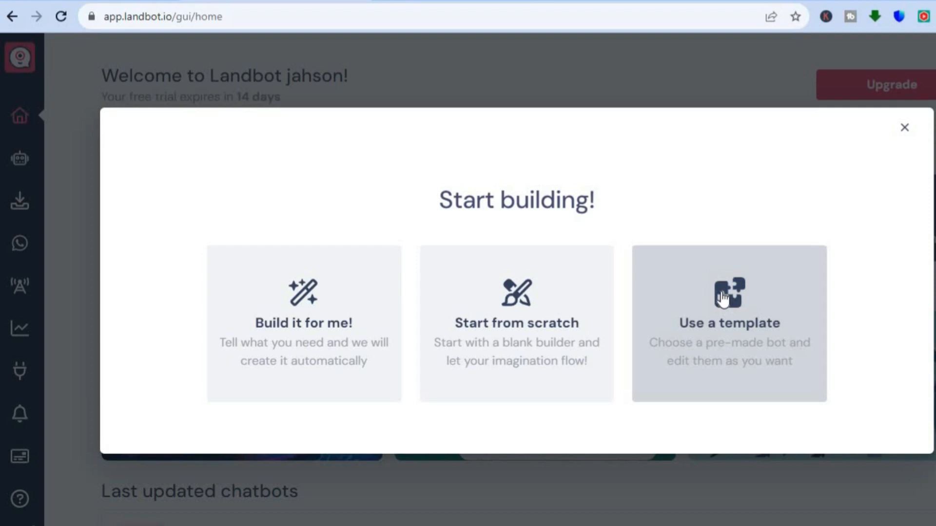
pyautogui.click(547, 319)
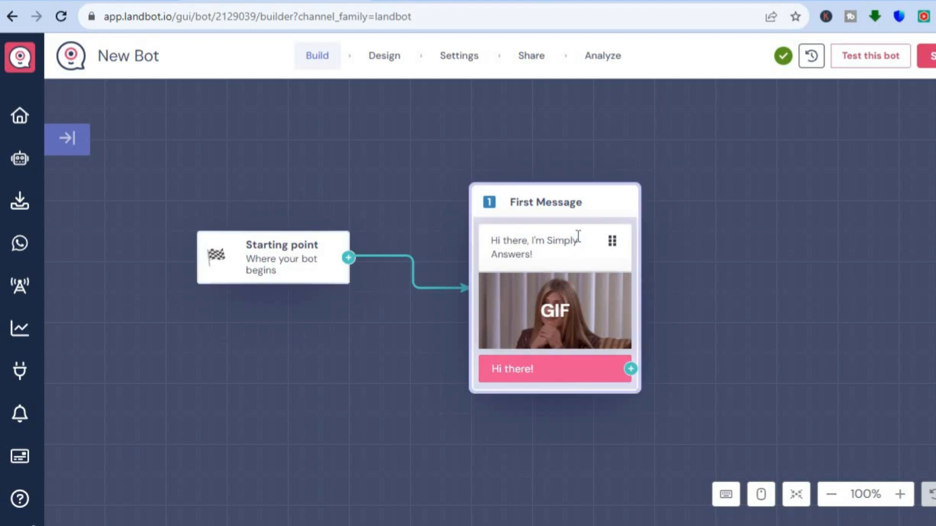
# - Attach a First message block to the starting point and dismiss the error notice
pyautogui.click(349, 258)
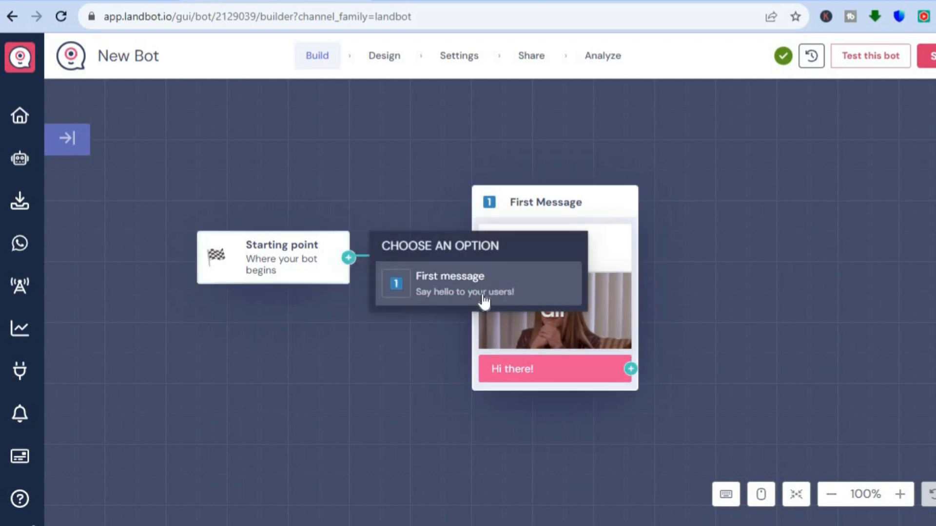
pyautogui.click(484, 298)
pyautogui.click(483, 295)
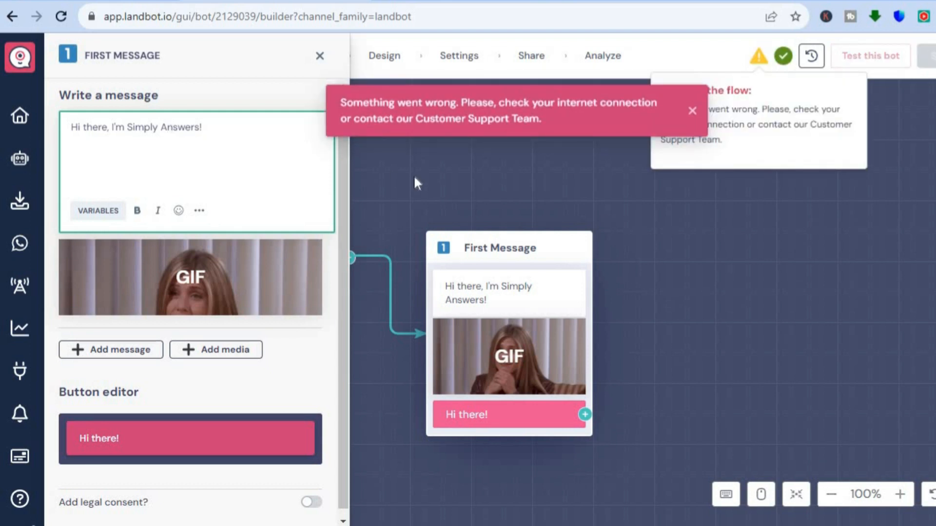
pyautogui.click(701, 116)
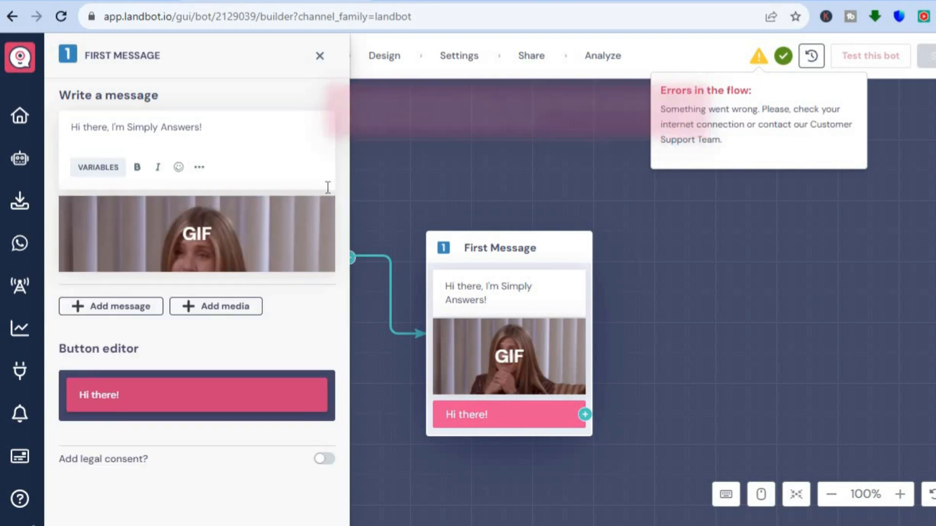
pyautogui.moveTo(297, 226)
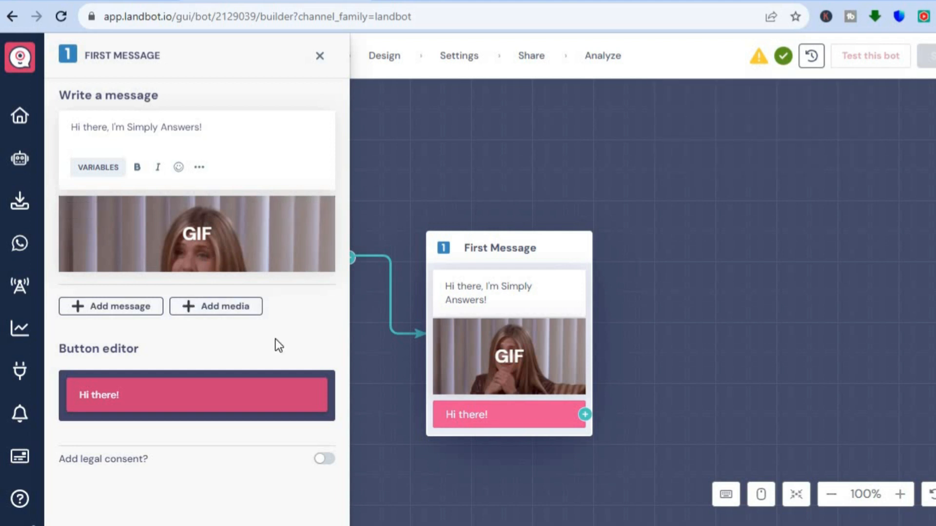
# - Add a Buttons block after the "Hi there!" reply with the message "do you like our website"
pyautogui.click(585, 417)
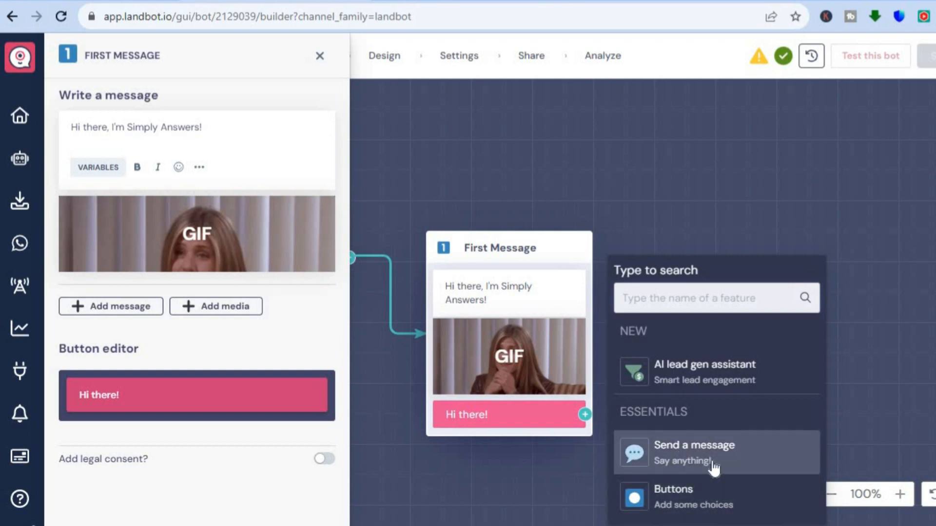
pyautogui.click(706, 496)
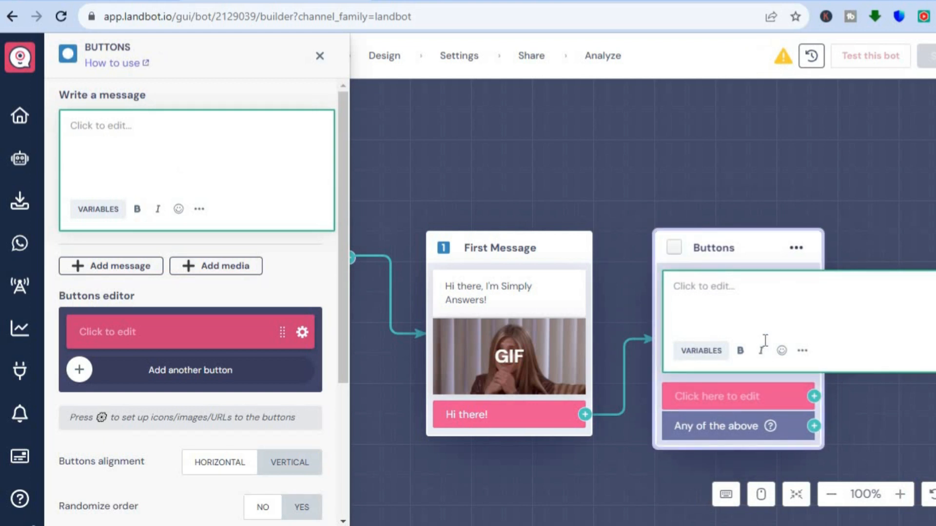
pyautogui.click(726, 289)
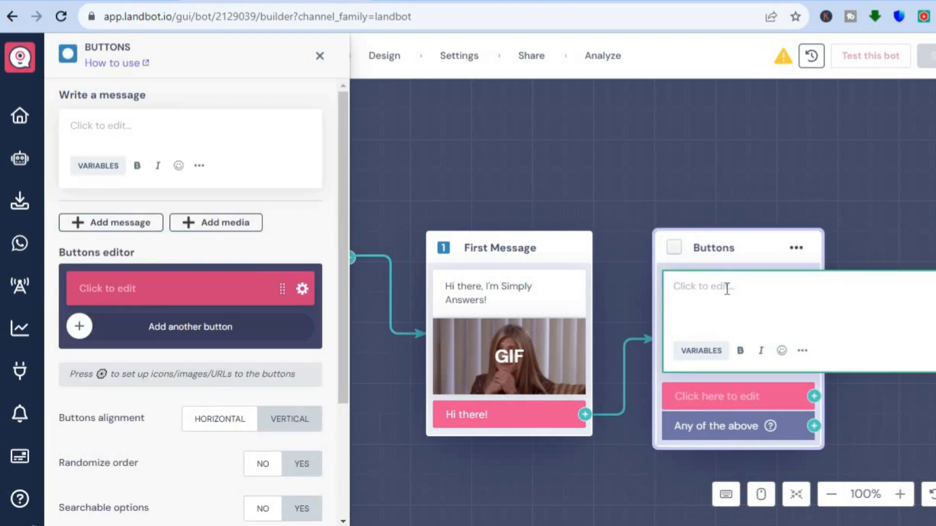
pyautogui.click(101, 128)
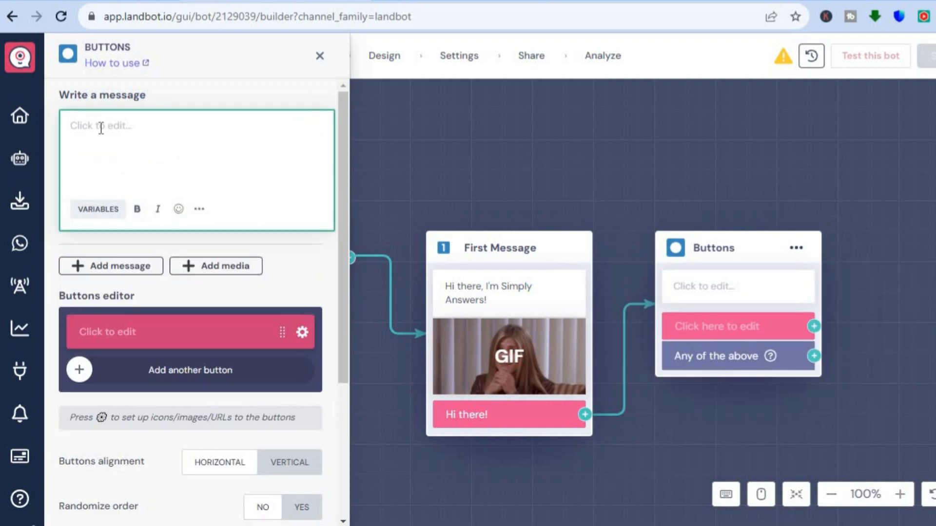
pyautogui.click(101, 129)
pyautogui.write('do you like our website')
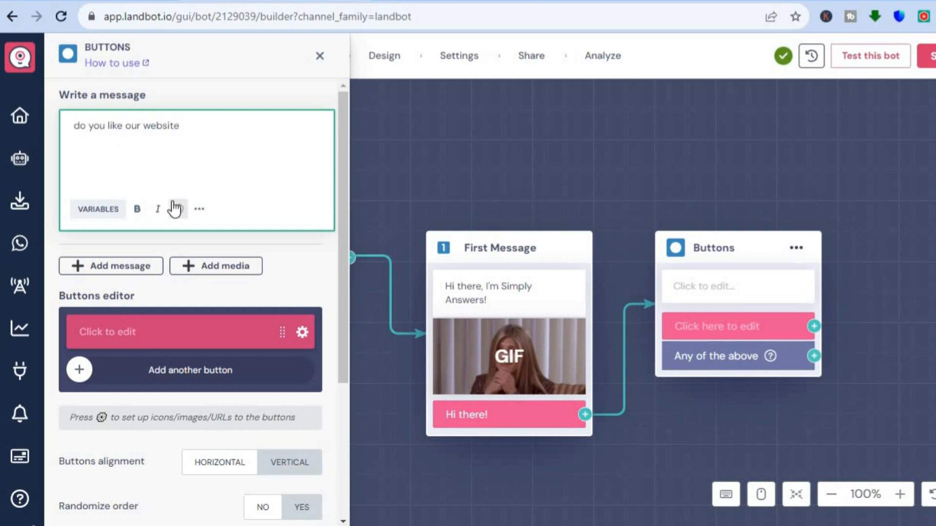
# - Add a Send a message block after the "Any of the above" output of the Buttons block
pyautogui.moveTo(341, 251); pyautogui.dragTo(339, 385)
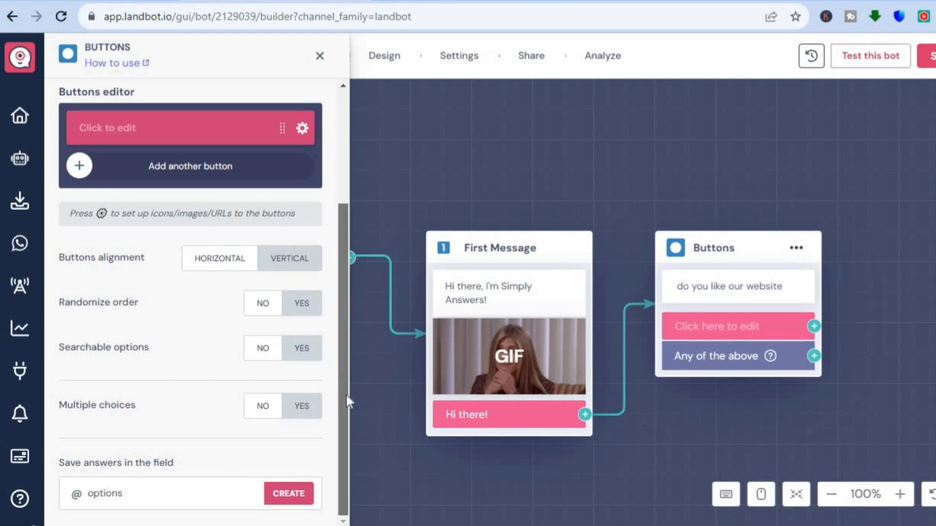
pyautogui.moveTo(335, 433); pyautogui.dragTo(334, 428)
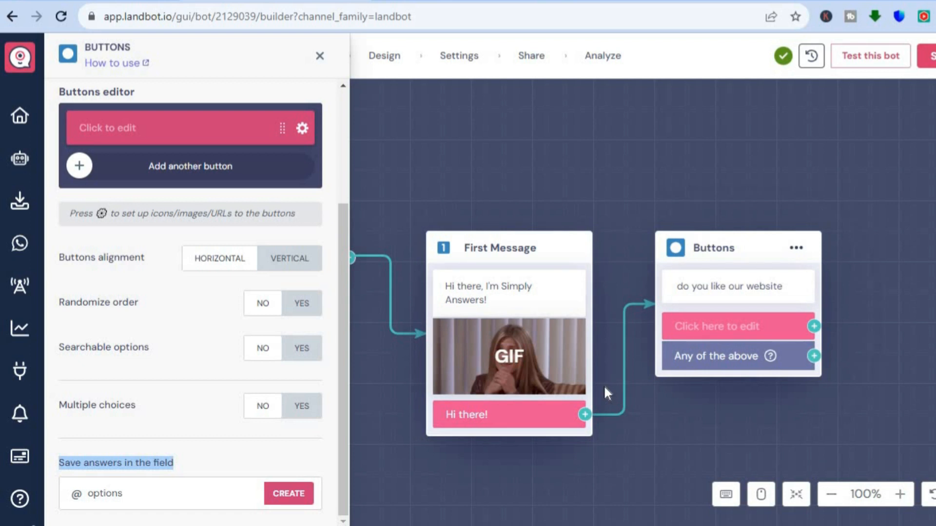
pyautogui.click(813, 358)
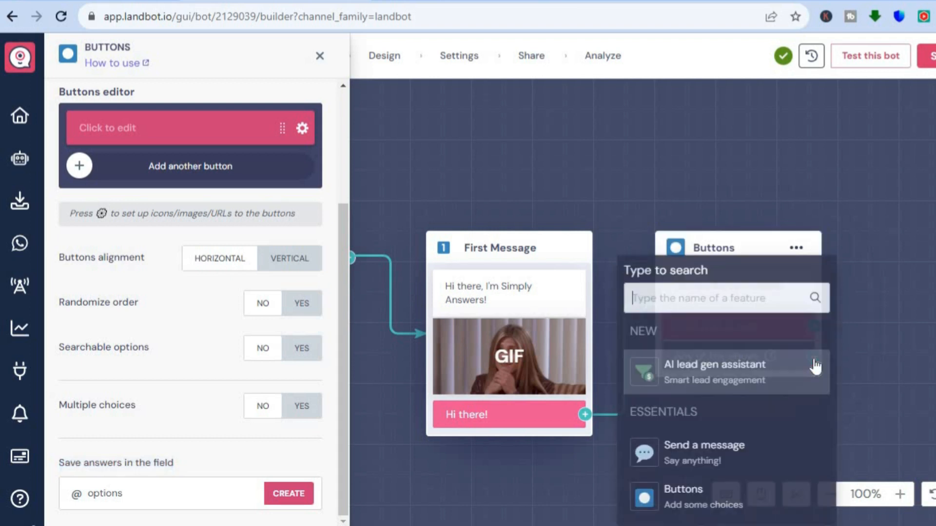
pyautogui.click(730, 455)
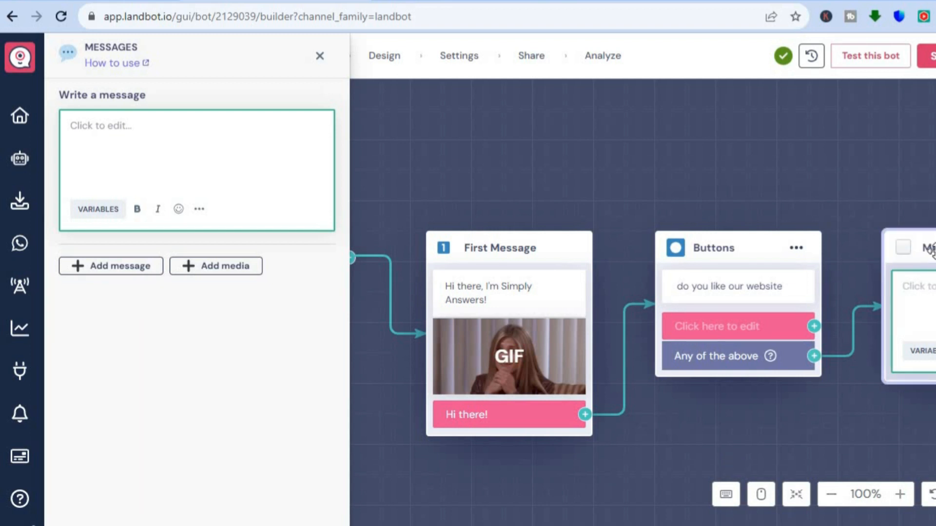
pyautogui.click(903, 247)
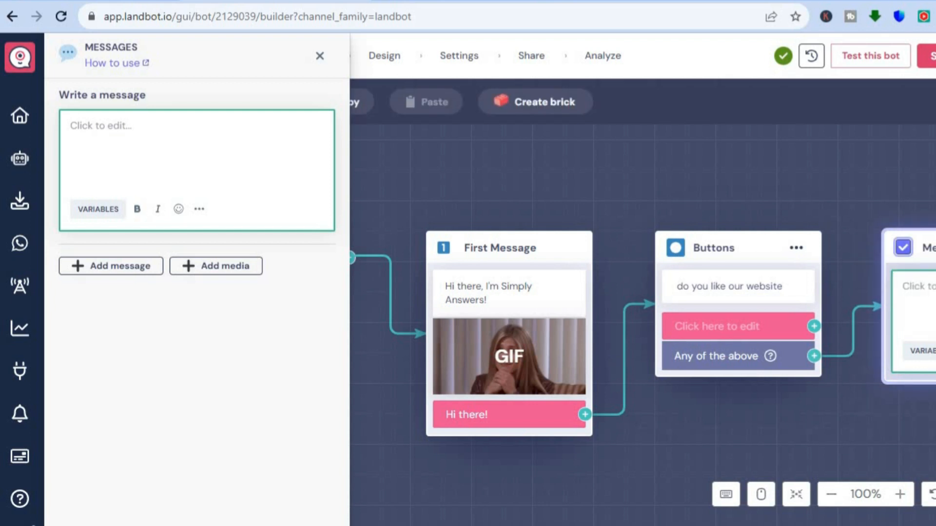
pyautogui.click(935, 248)
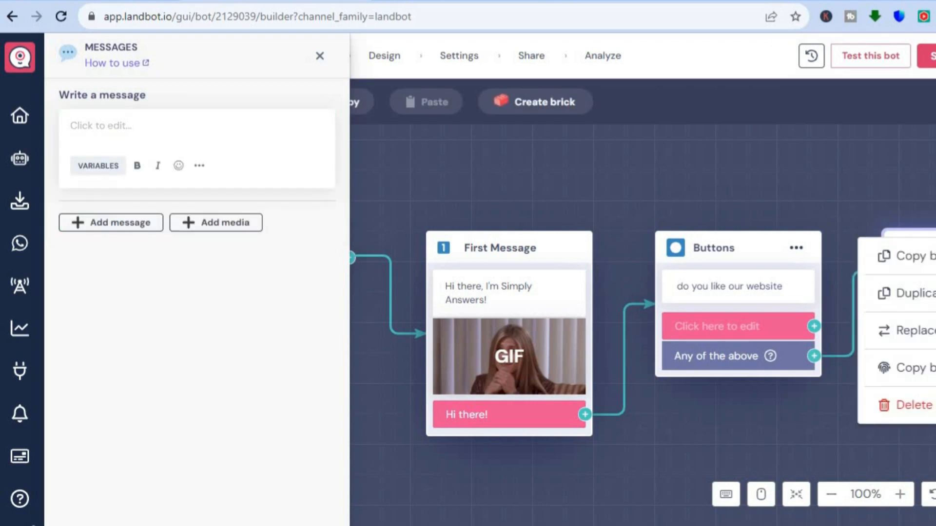
pyautogui.click(884, 139)
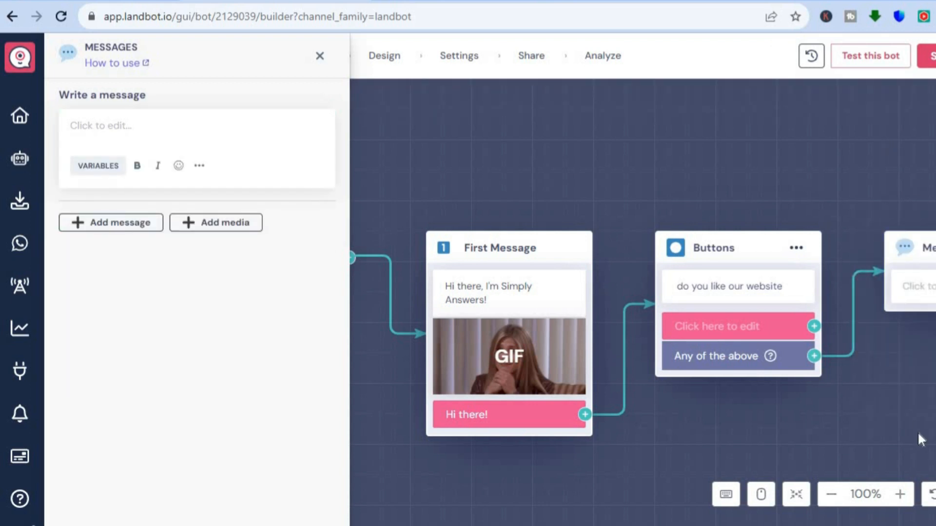
# - Zoom the flow canvas out to 78% to bring the Messages block into view
pyautogui.click(831, 494)
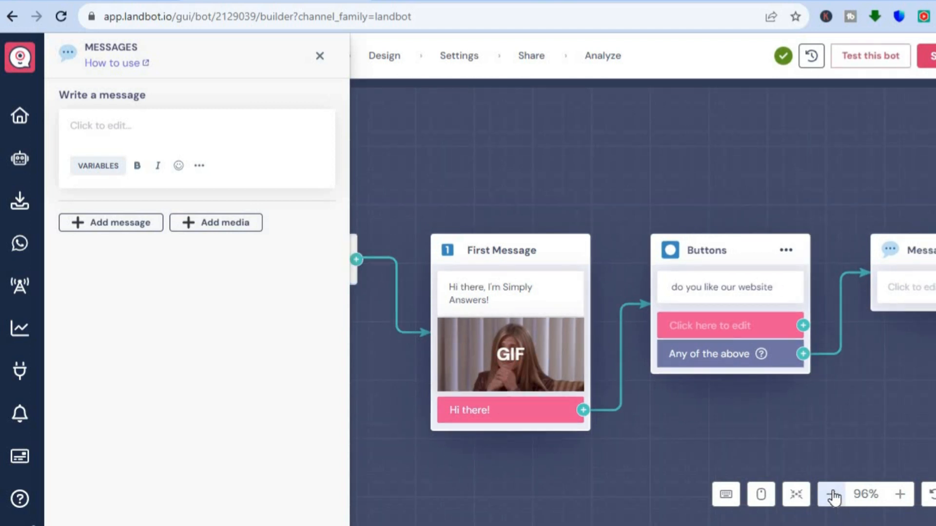
pyautogui.click(831, 494)
pyautogui.click(831, 494)
pyautogui.click(831, 495)
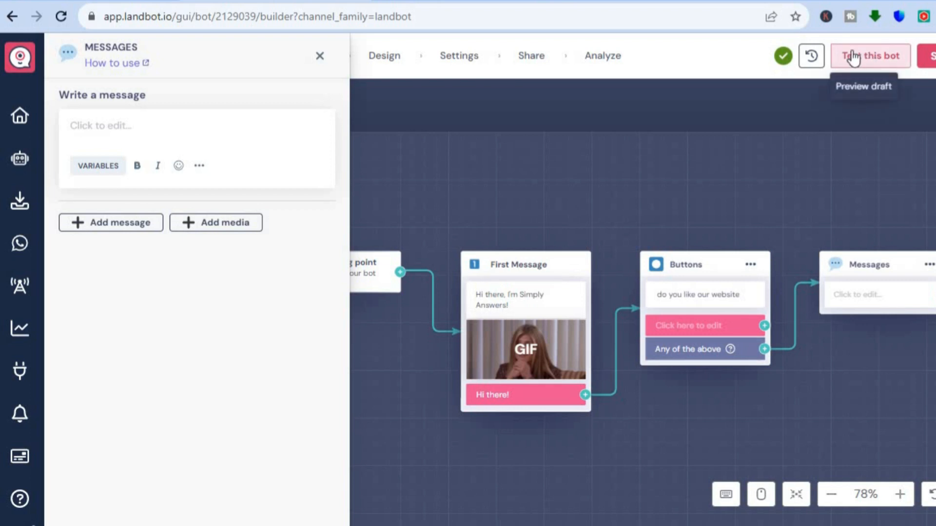
# - Look through the bot's general settings and return to the flow builder
pyautogui.click(452, 58)
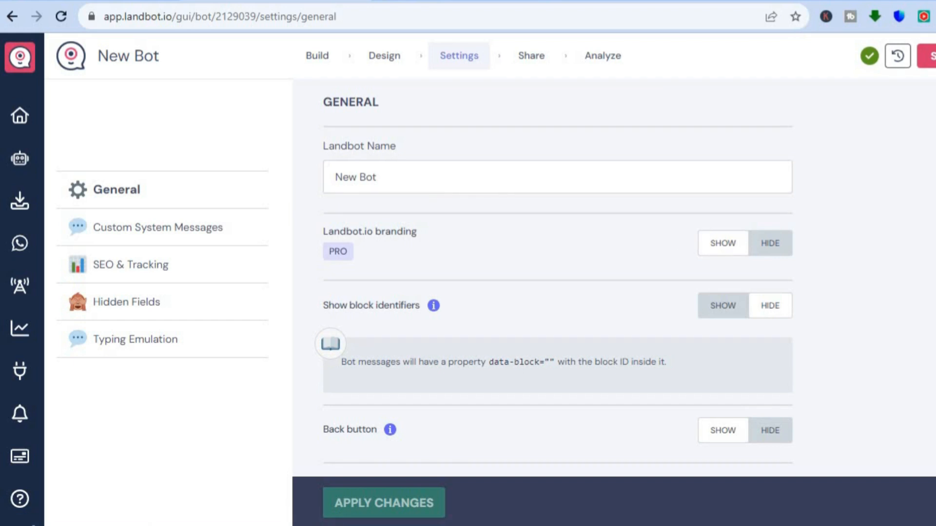
pyautogui.scroll(-5, 553, 280)
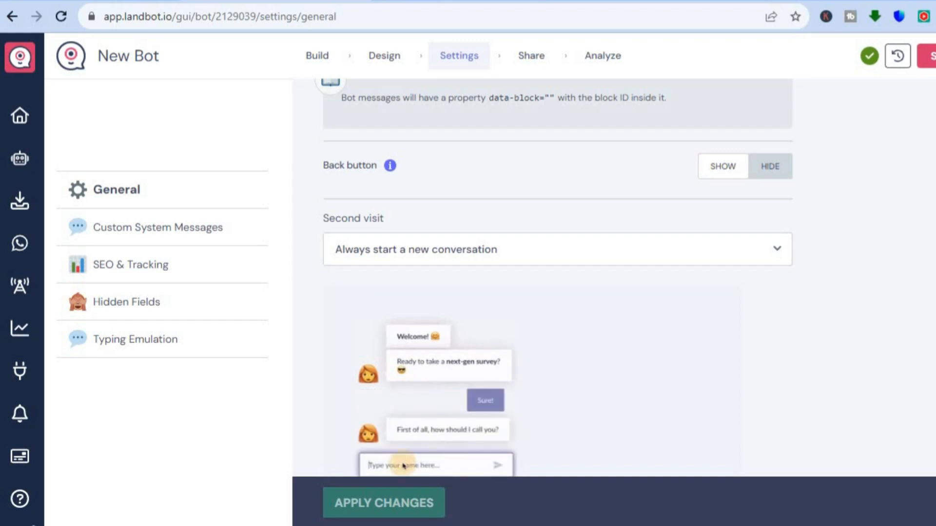
pyautogui.click(310, 56)
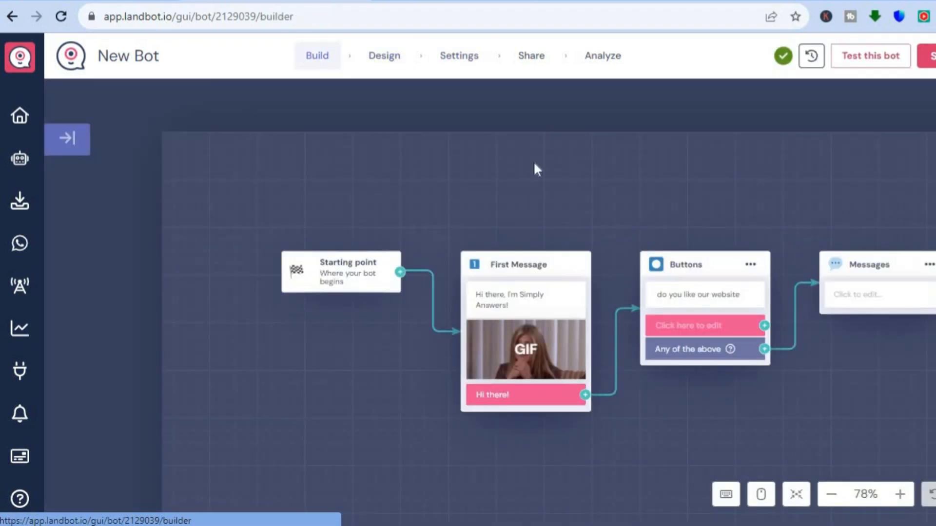
# - Test the bot draft by answering "Hi there!" in the preview, and return to the flow
pyautogui.click(871, 58)
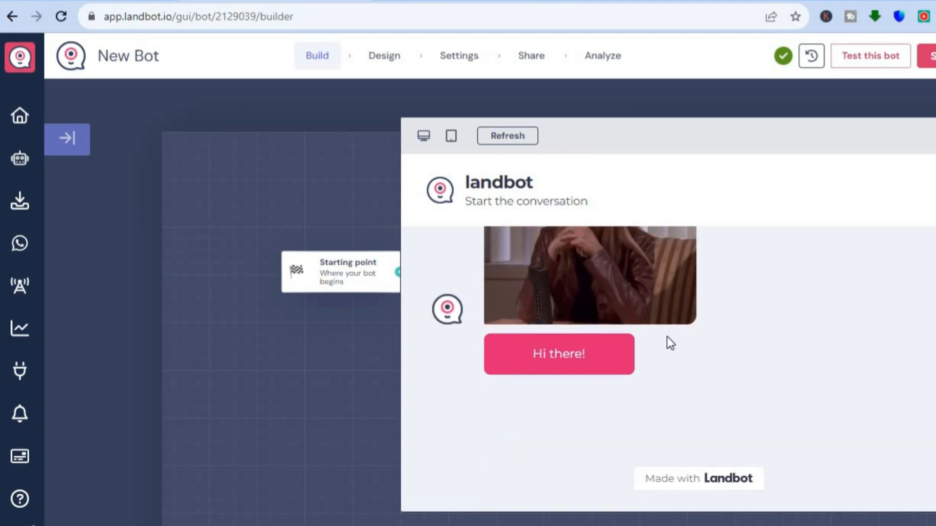
pyautogui.click(554, 364)
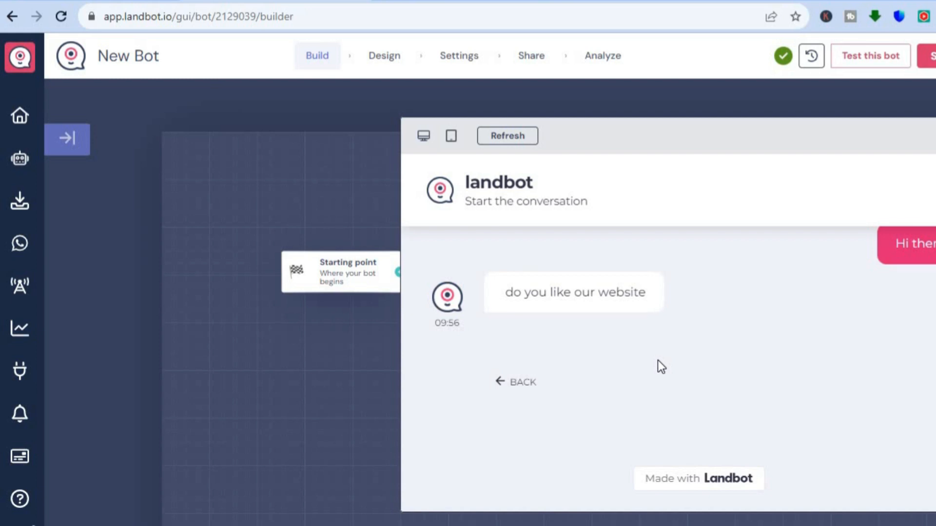
pyautogui.click(319, 60)
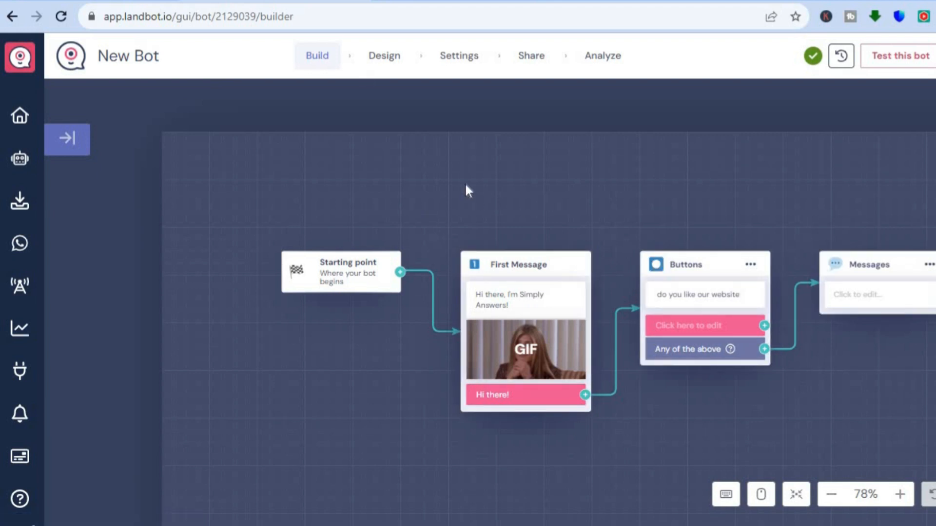
# - Look through the bot's predefined design templates and close them without applying one
pyautogui.click(384, 57)
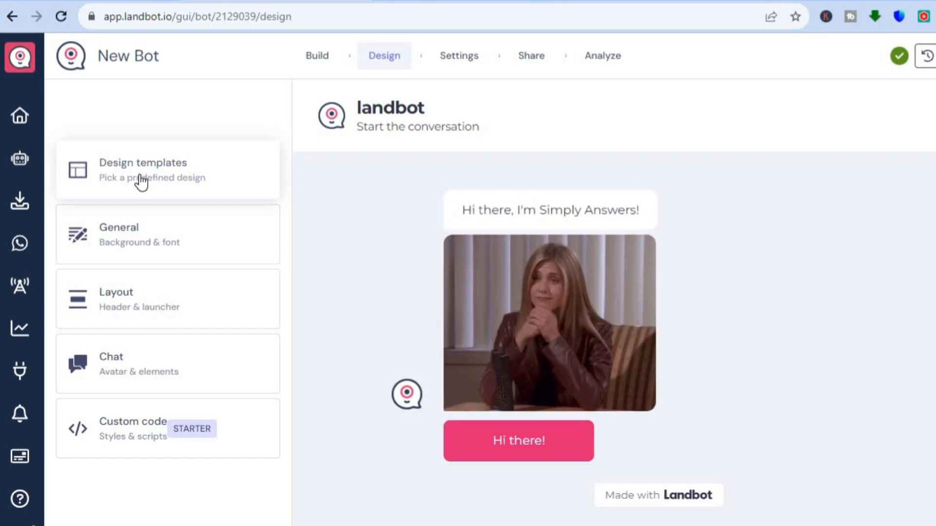
pyautogui.click(141, 181)
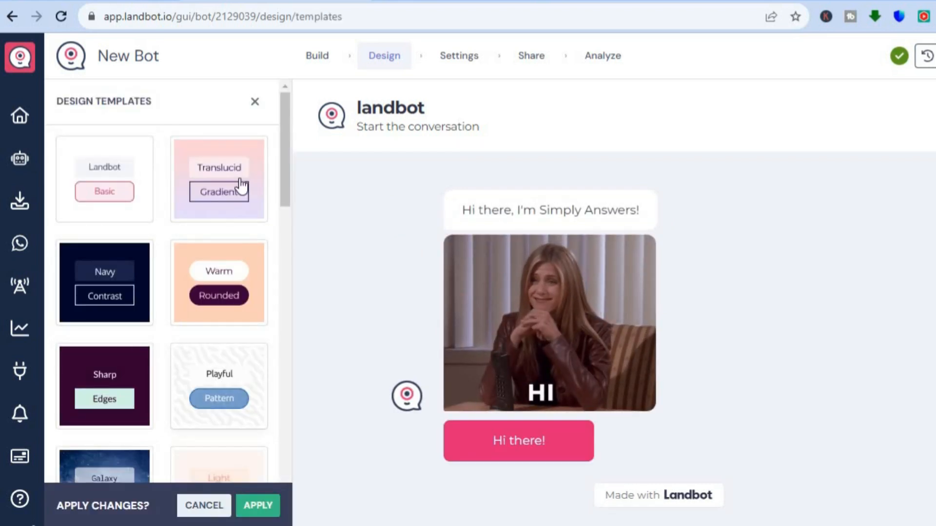
pyautogui.click(253, 102)
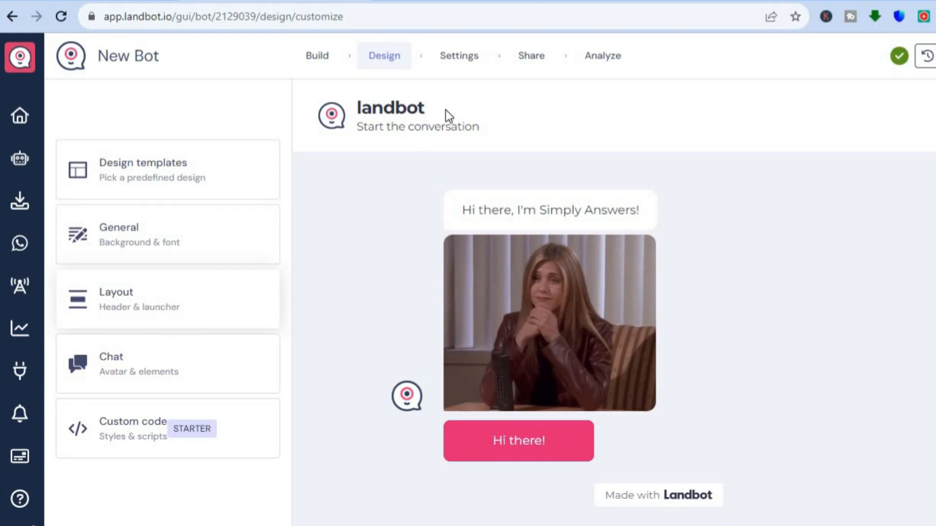
# - Choose the Embed display style in the bot's website sharing options and copy its code snippet
pyautogui.click(533, 59)
pyautogui.click(361, 162)
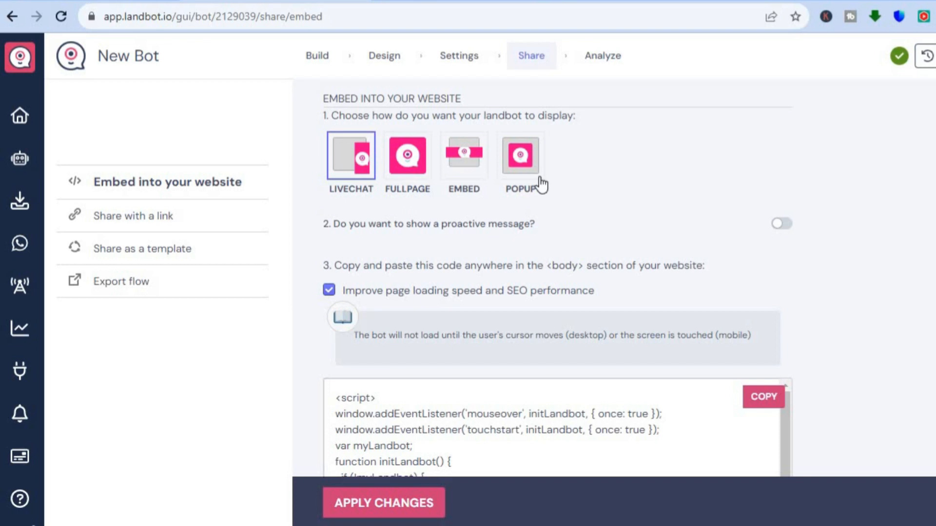
pyautogui.click(463, 170)
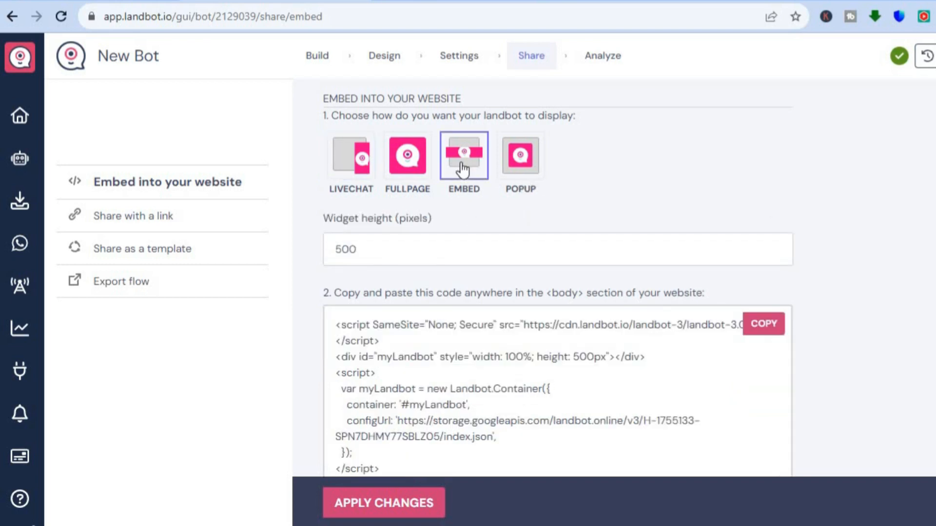
pyautogui.scroll(-2, 554, 278)
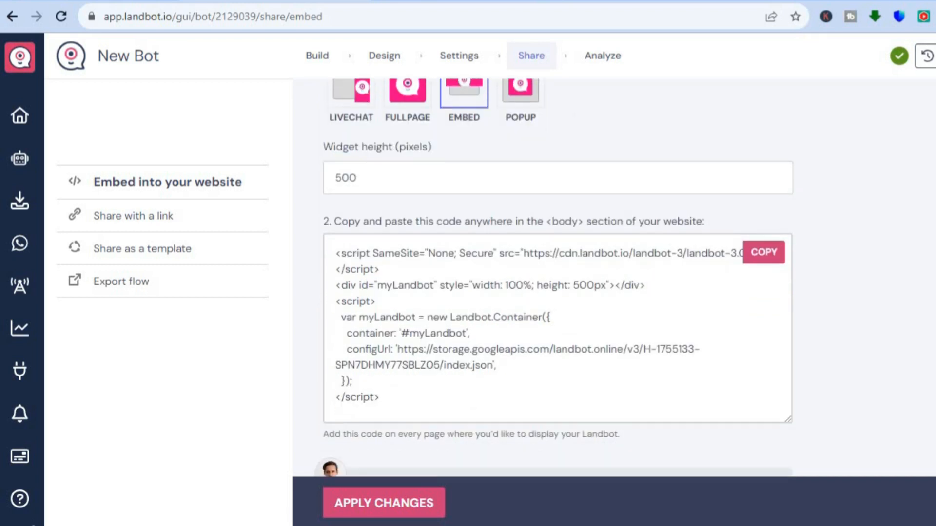
pyautogui.click(762, 253)
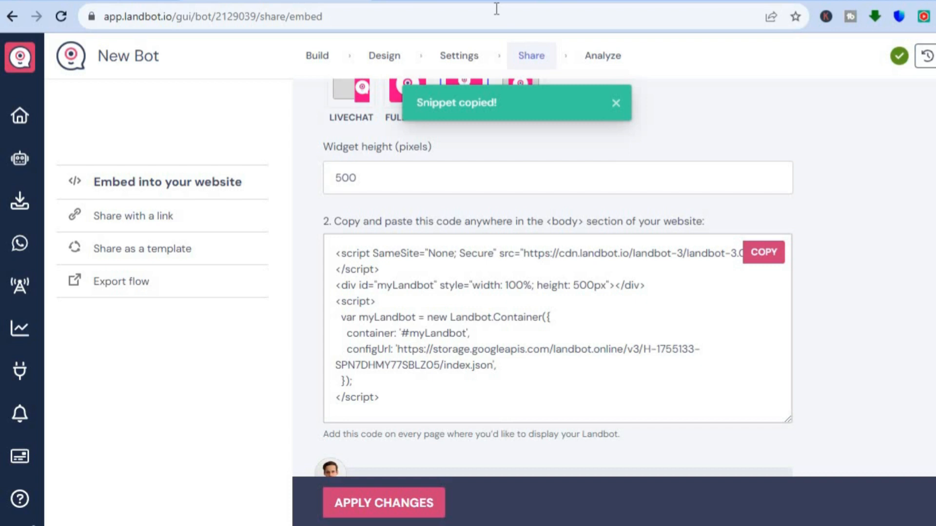
# - Switch to the Portfolio site in Google Sites and clear the text of the "Selected work" heading
pyautogui.click(458, 1)
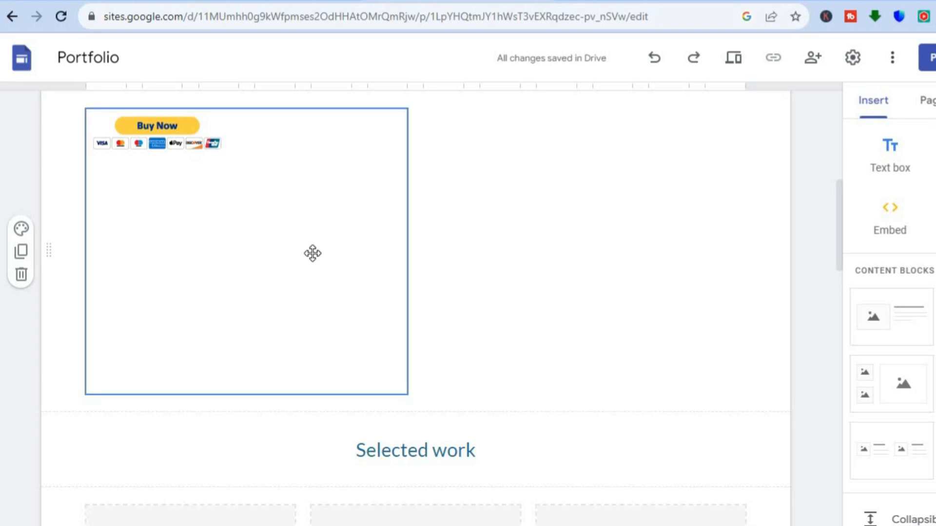
pyautogui.click(522, 244)
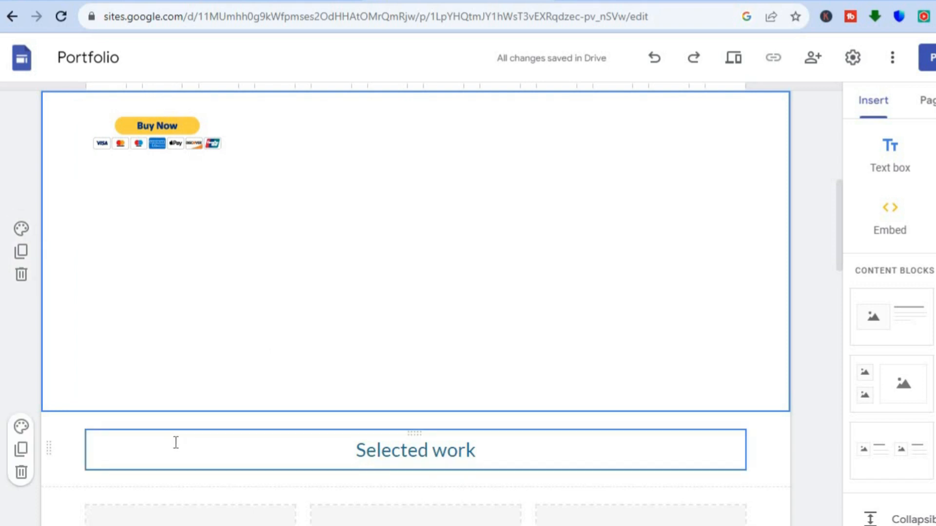
pyautogui.click(176, 442)
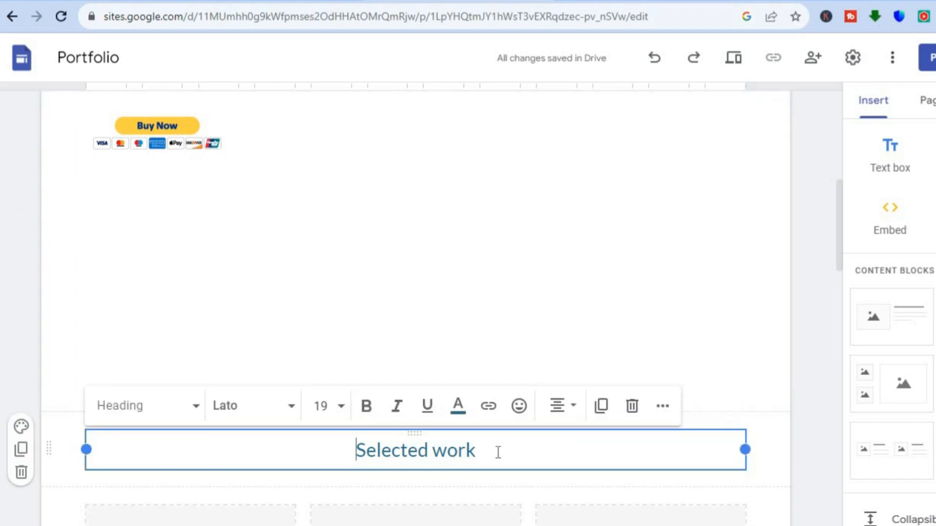
pyautogui.moveTo(498, 452); pyautogui.dragTo(312, 453)
pyautogui.press('BackSpace')
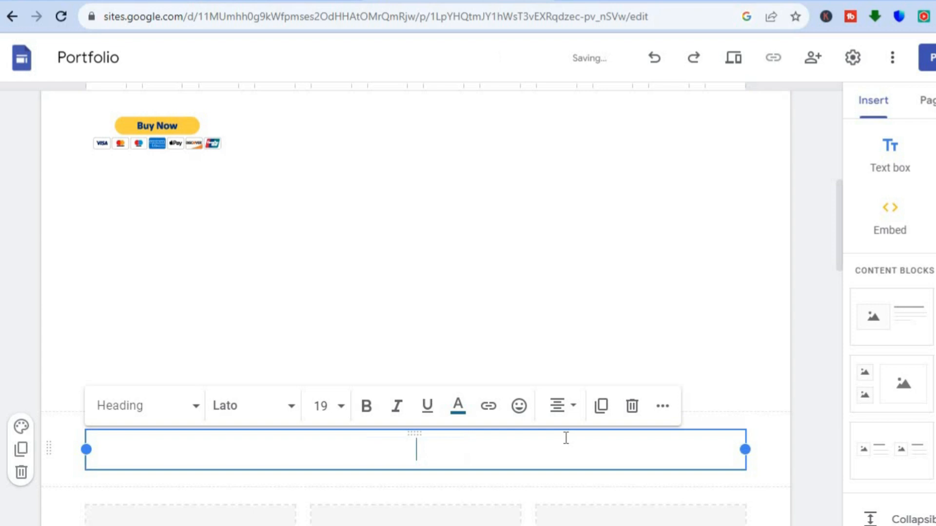
# - Embed the chatbot in the Portfolio page by pasting the copied Landbot snippet as embed code and inserting it
pyautogui.click(876, 219)
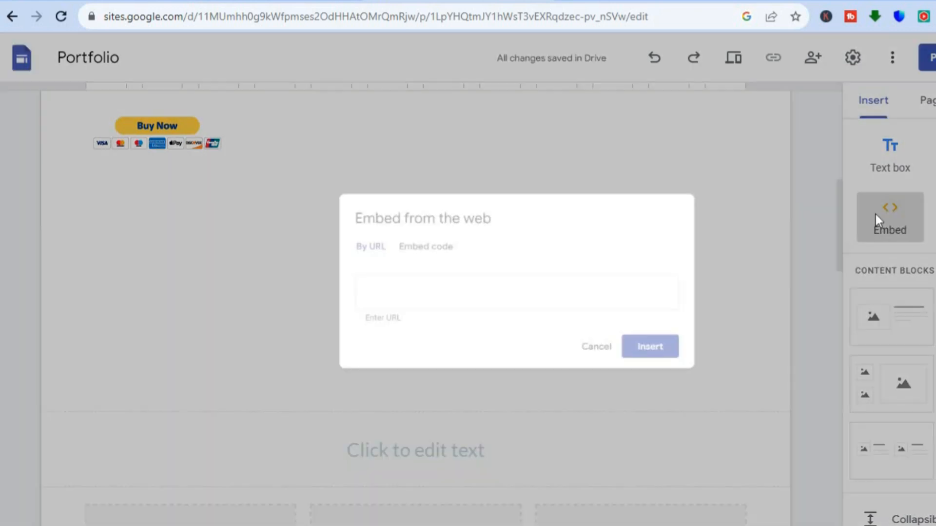
pyautogui.click(413, 246)
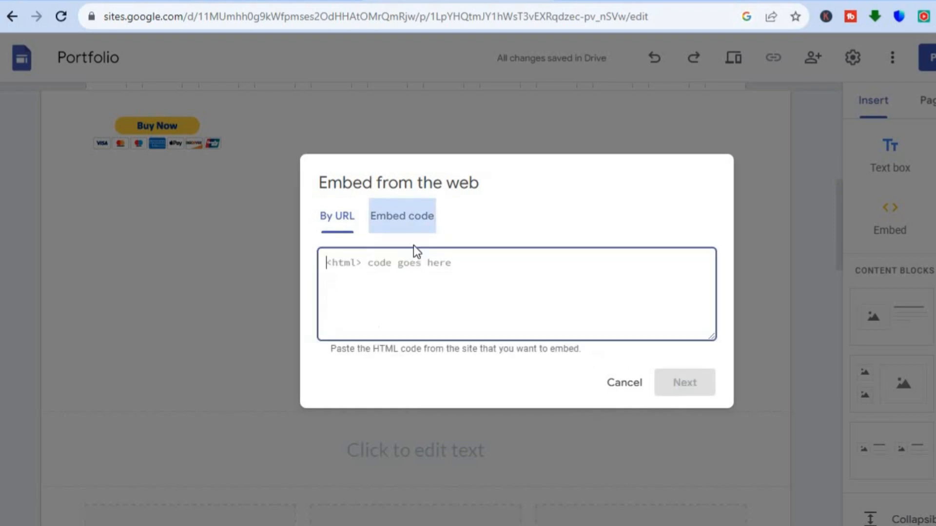
pyautogui.rightClick(420, 273)
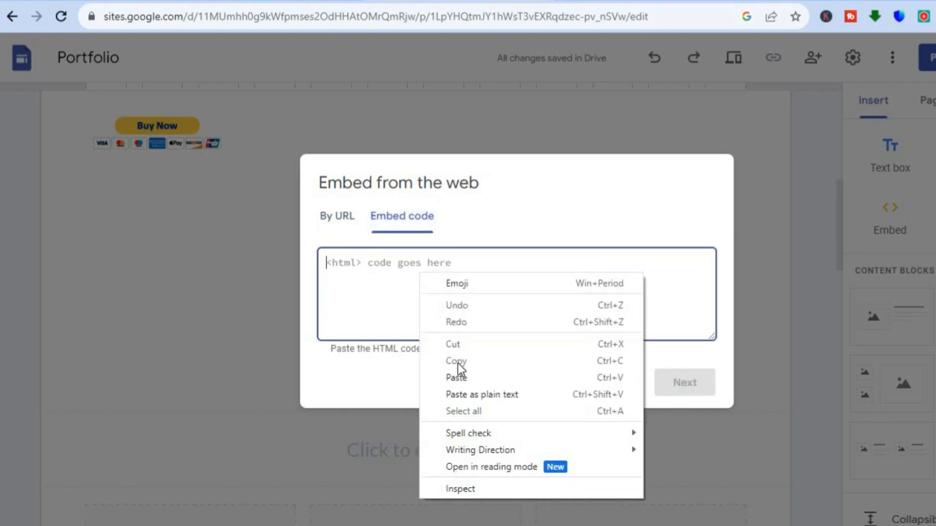
pyautogui.click(458, 376)
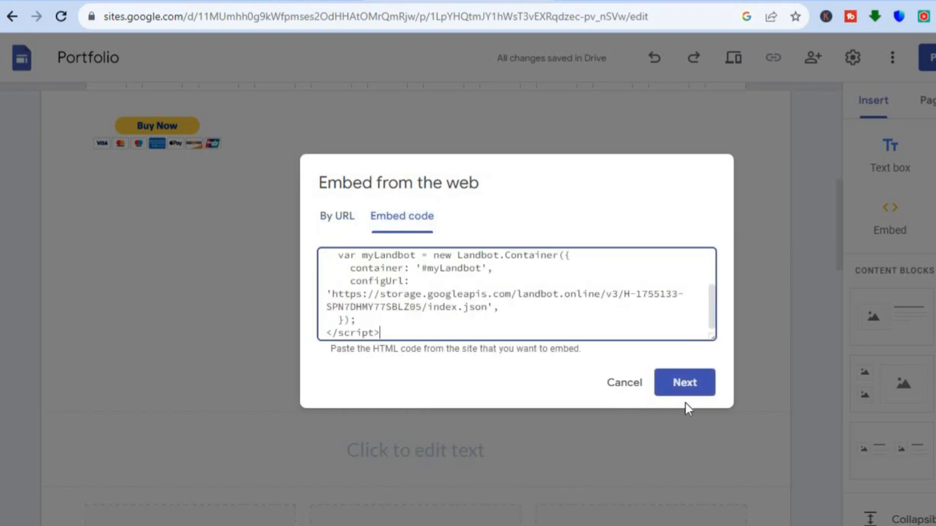
pyautogui.click(682, 384)
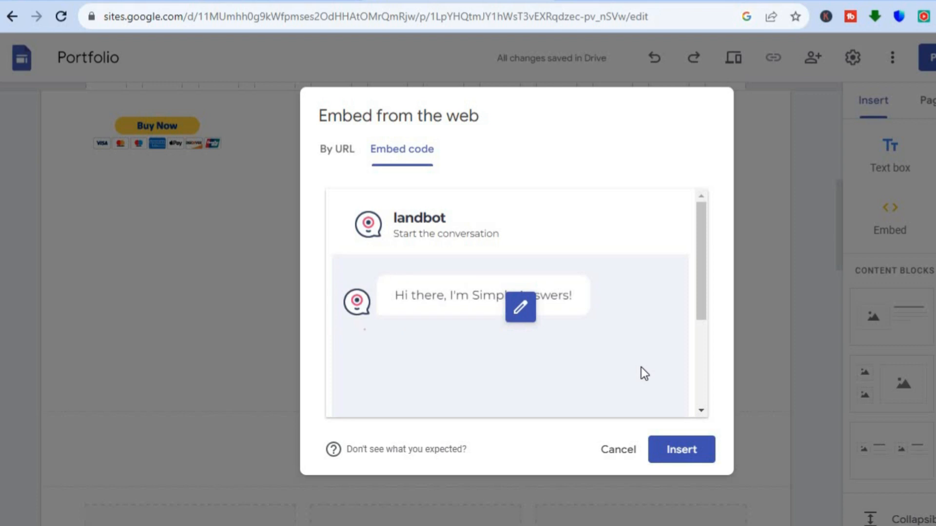
pyautogui.click(680, 444)
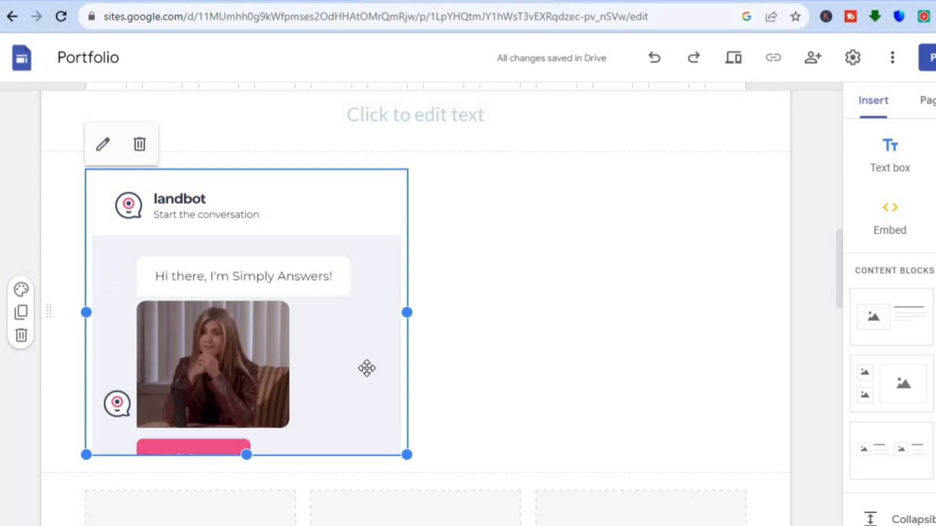
# - Make the embedded chatbot frame taller by extending its lower edge, and try to widen it slightly
pyautogui.moveTo(246, 455); pyautogui.dragTo(246, 498)
pyautogui.moveTo(407, 335); pyautogui.dragTo(432, 337)
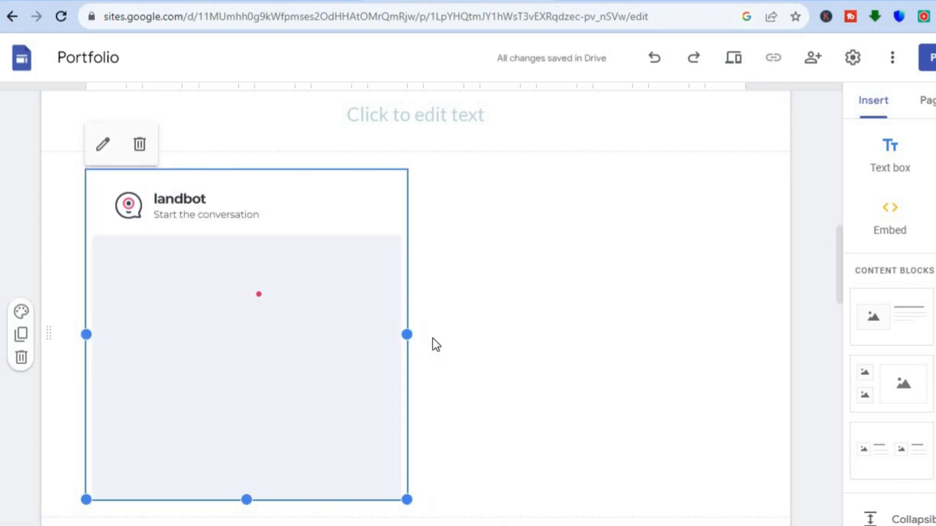